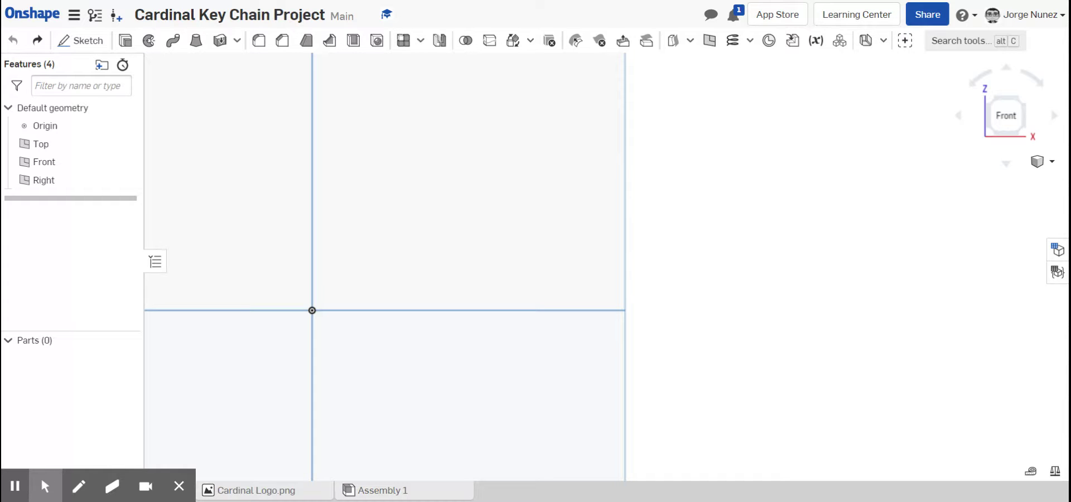
Show the default planes in isometric view, then open the Cardinal Logo.png image tab
scroll(794, 202, "down", 5)
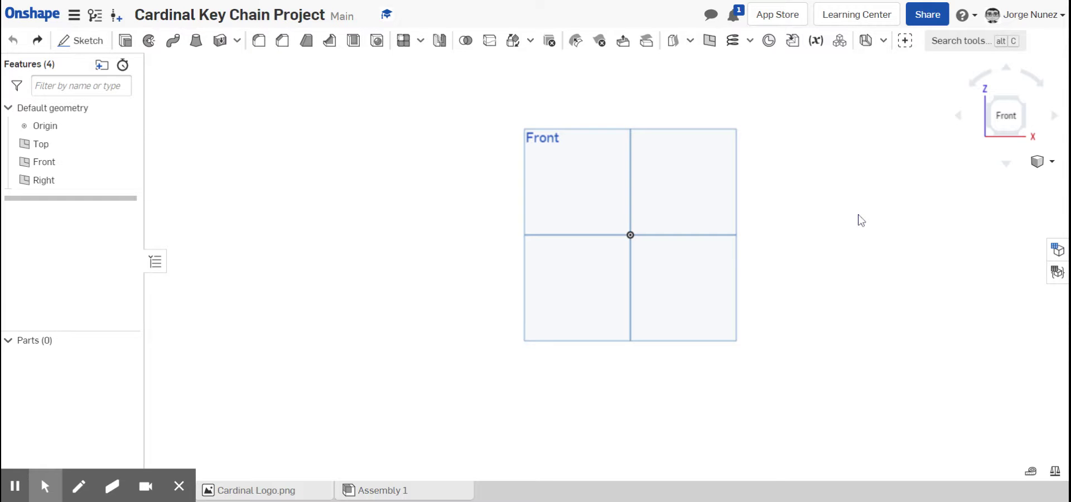
scroll(862, 220, "up", 5)
scroll(862, 221, "down", 2)
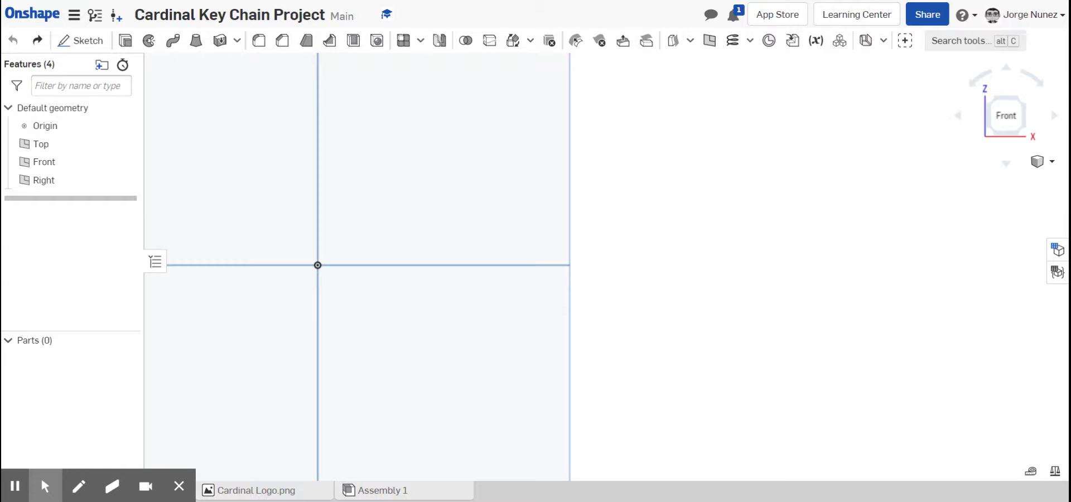
scroll(862, 220, "down", 3)
left_click(1038, 163)
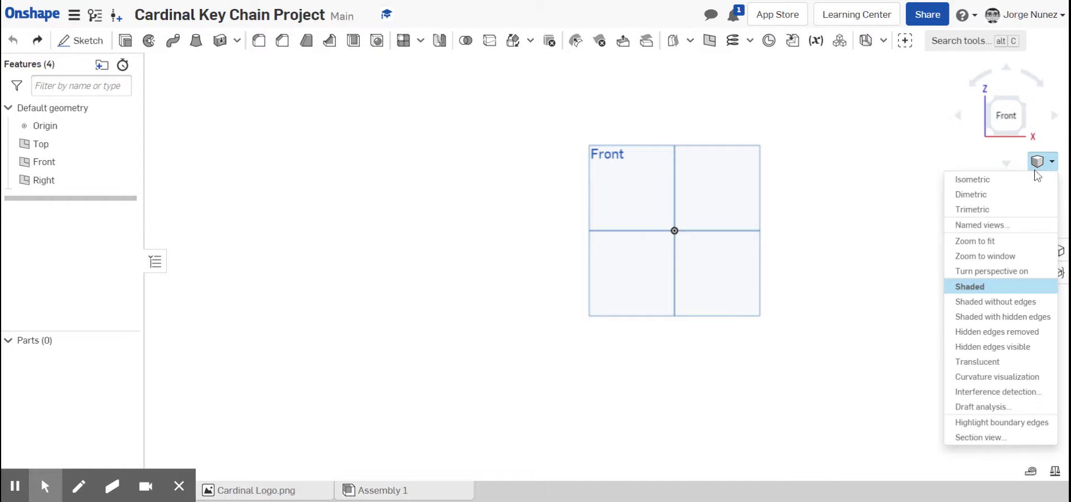
left_click(976, 180)
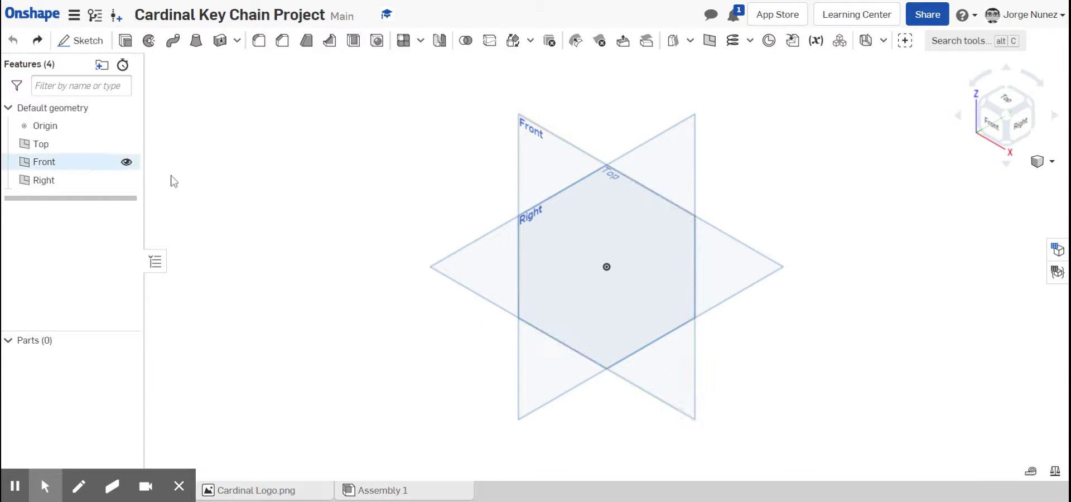
mouse_move(824, 241)
right_mouse_down()
mouse_move(844, 195)
mouse_move(886, 204)
mouse_move(834, 230)
mouse_move(848, 229)
mouse_move(834, 242)
mouse_move(848, 243)
mouse_move(840, 240)
right_mouse_up()
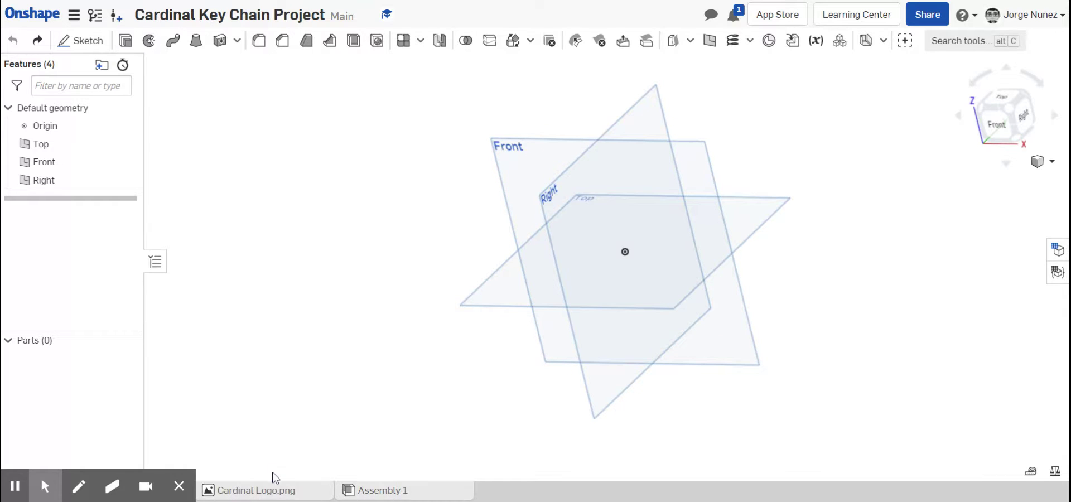
left_click(253, 489)
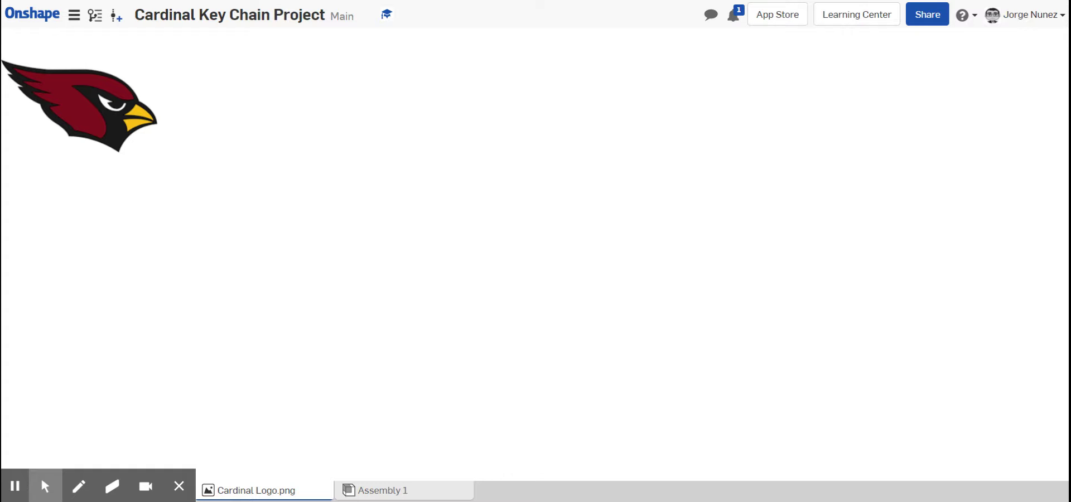
Close the annotation toolbar and return to Part Studio 1
mouse_move(148, 467)
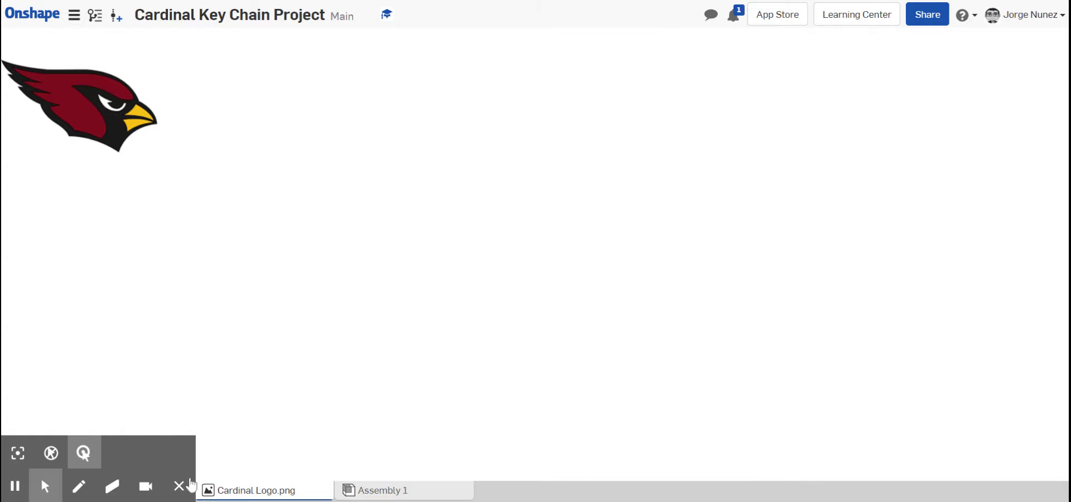
left_click(190, 482)
left_click(103, 491)
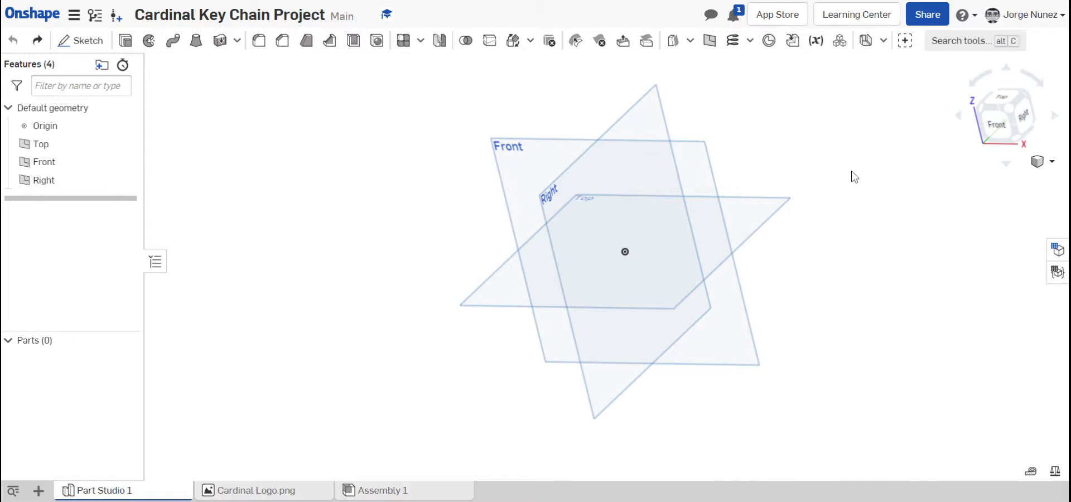
Start Sketch 1 on the Front plane, viewed straight on
left_click(992, 124)
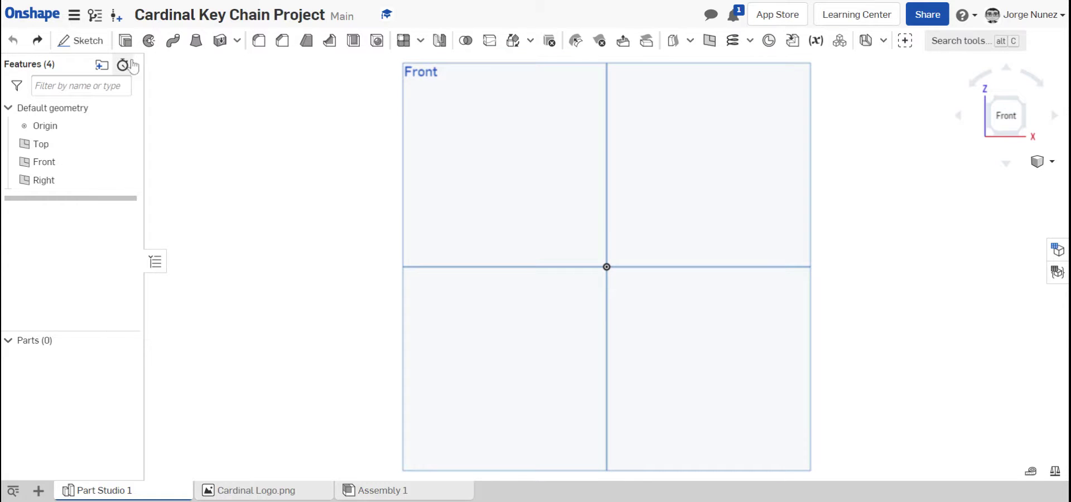
left_click(81, 41)
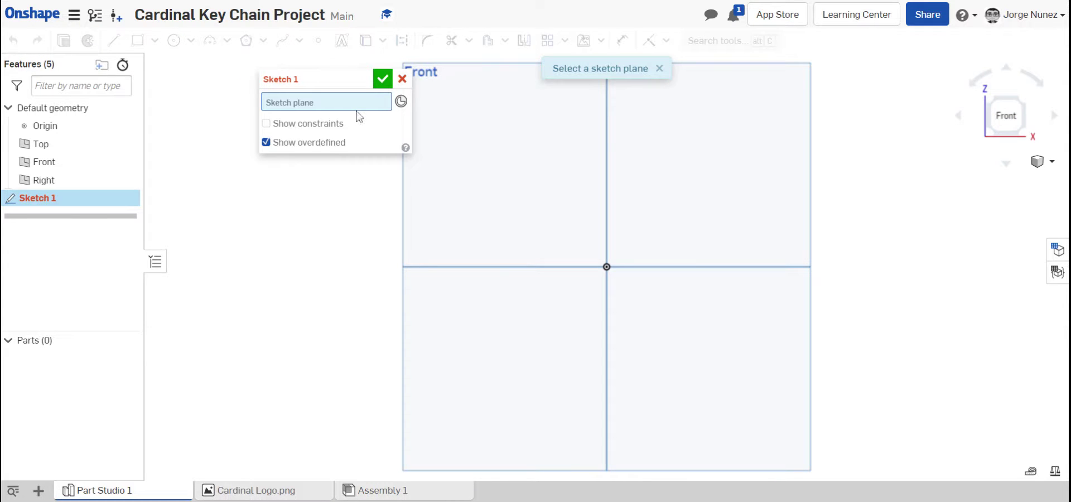
left_click(807, 67)
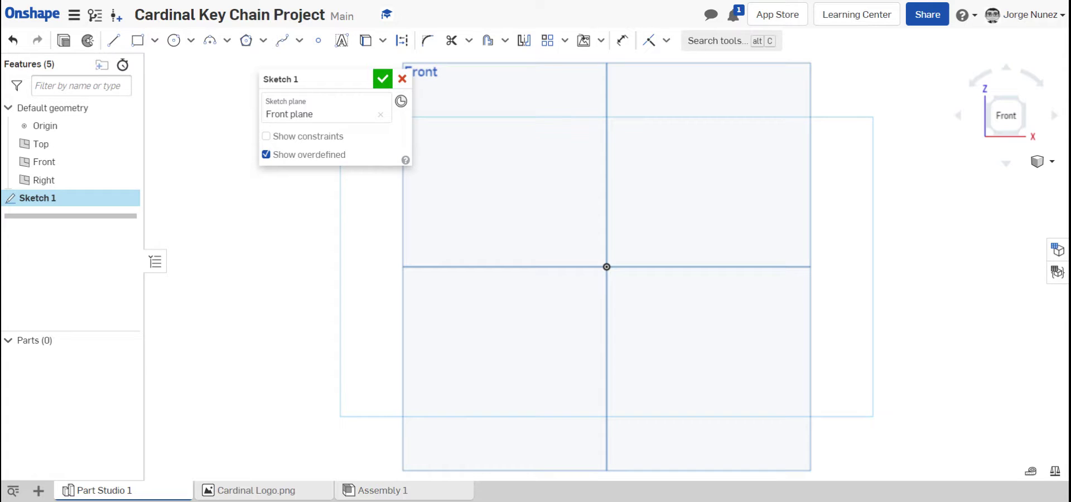
left_click(600, 41)
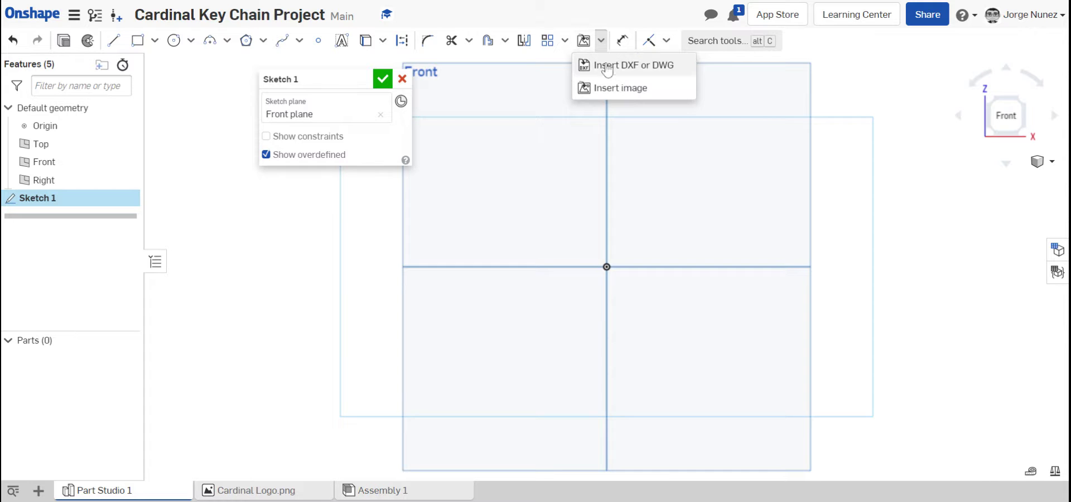
Choose to insert the Cardinal Logo.png image into Sketch 1
left_click(608, 88)
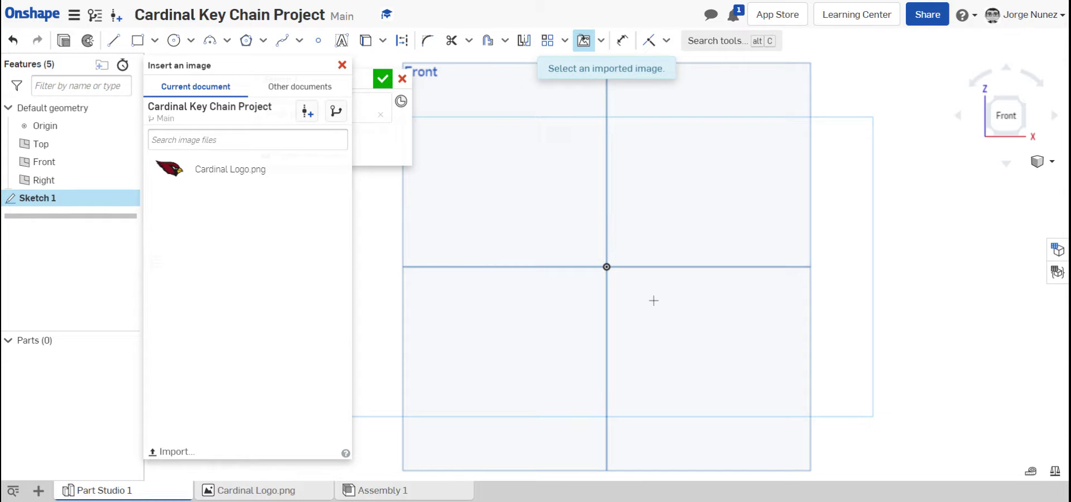
left_click(223, 178)
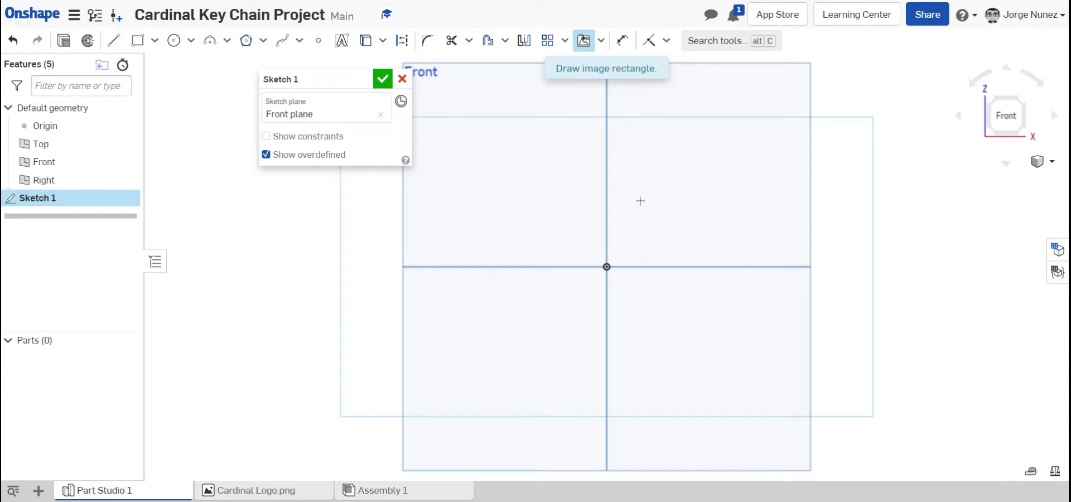
Draw a rectangle from the origin up and right, about 2.951 by 2.143
left_click(138, 49)
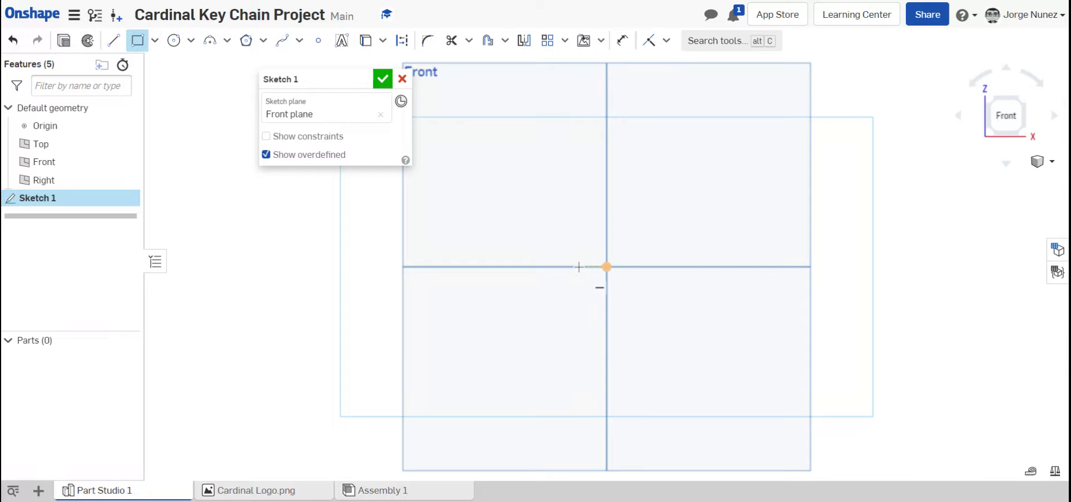
left_click(606, 267)
left_click(806, 121)
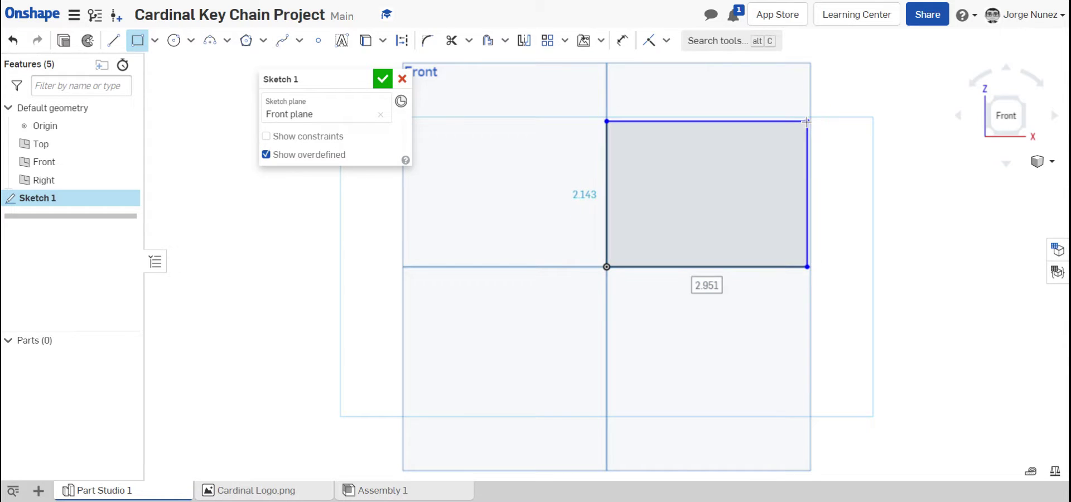
key("Tab")
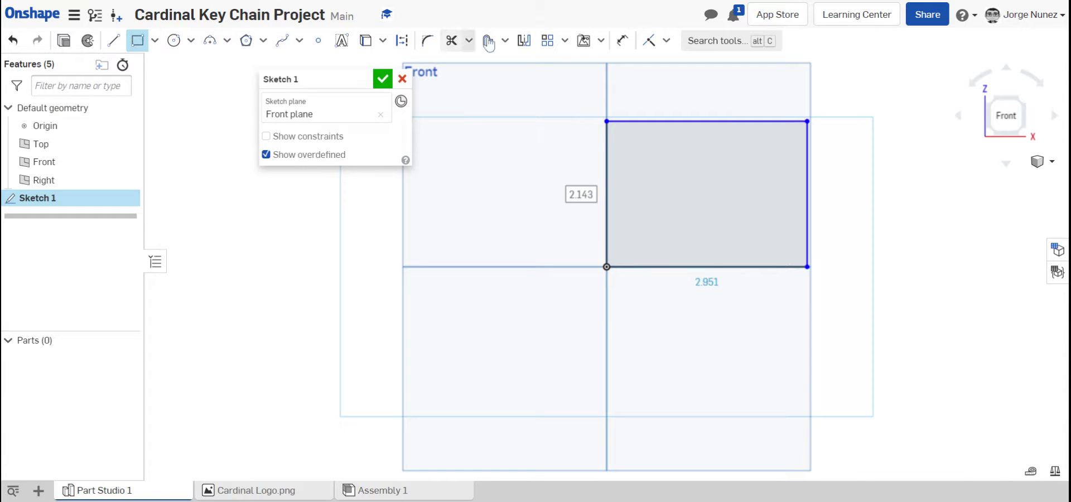
left_click(621, 48)
Dimension the rectangle's left edge to 1.5 and its bottom edge to 2
left_click(606, 153)
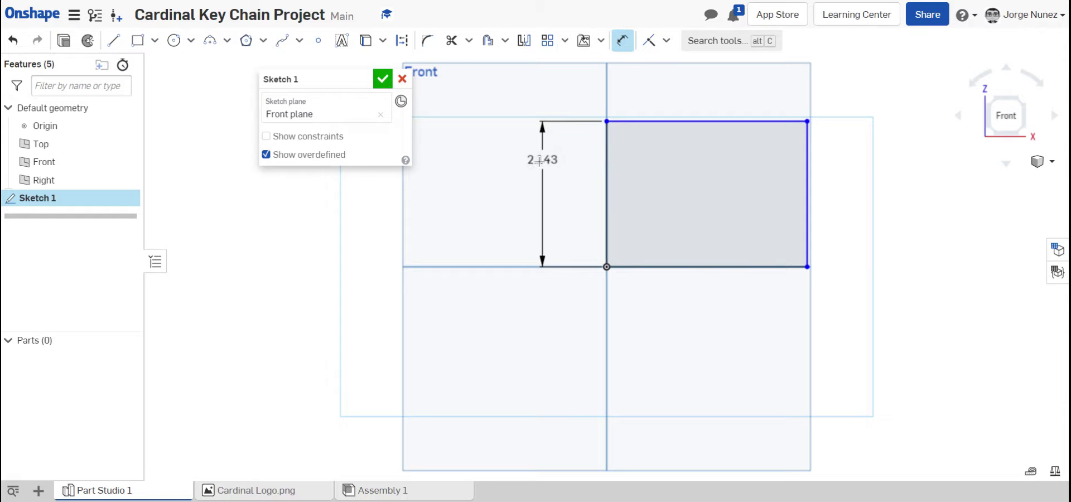
left_click(533, 193)
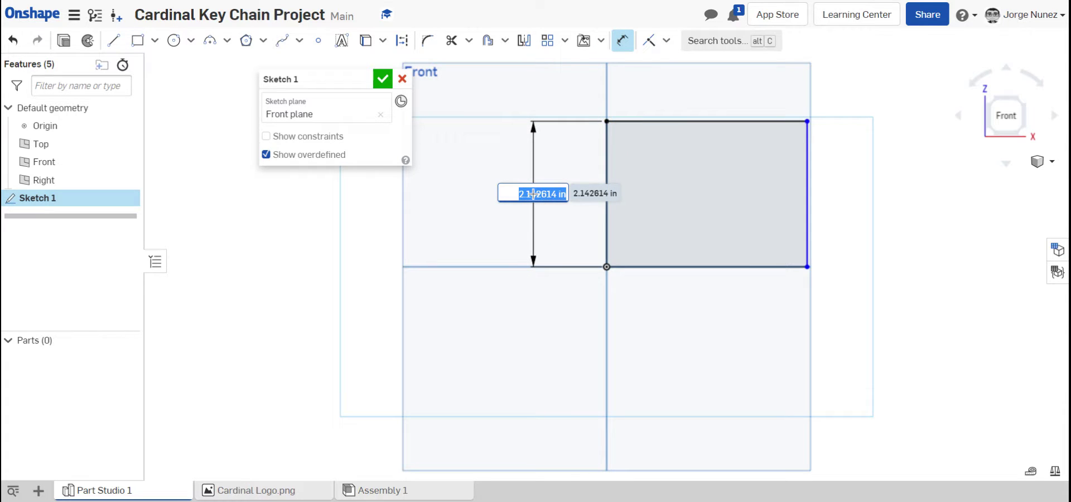
type("1.5")
key("Return")
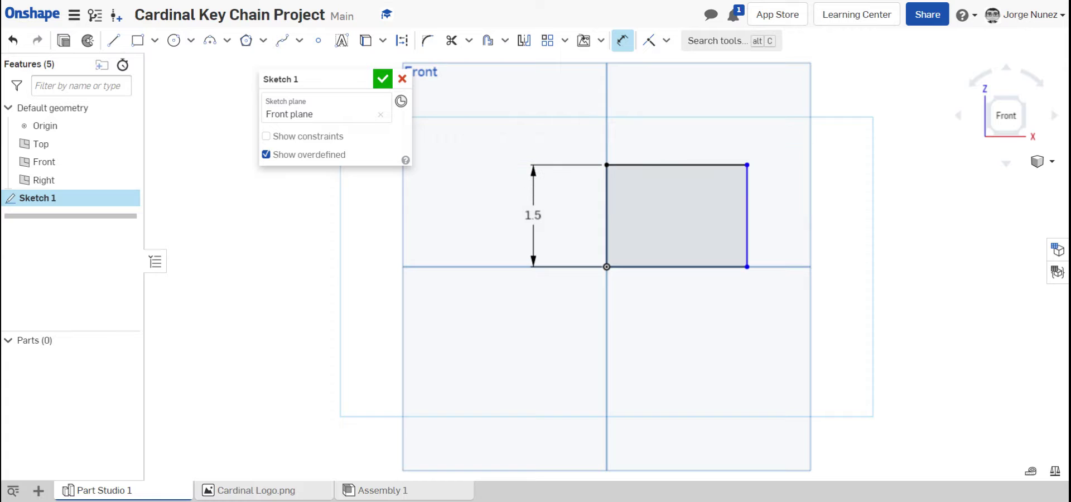
left_click(674, 268)
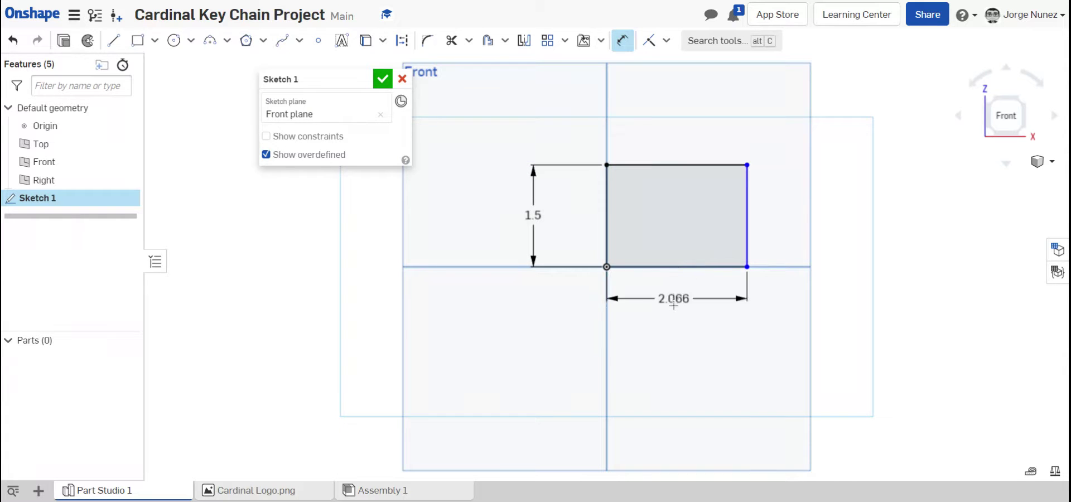
left_click(674, 307)
type("2")
key("Return")
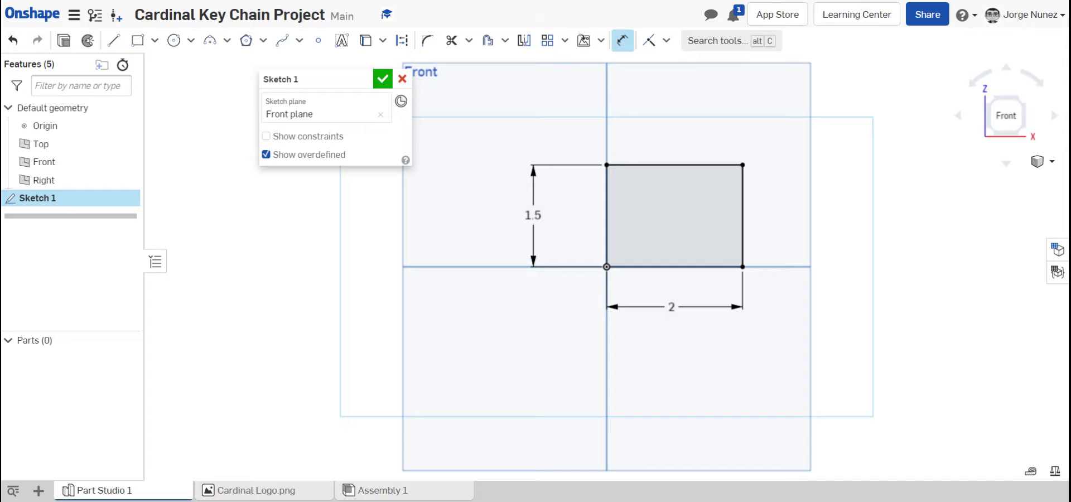
Insert Cardinal Logo.png again and fit it inside the 2 x 1.5 rectangle
left_click(600, 44)
left_click(602, 88)
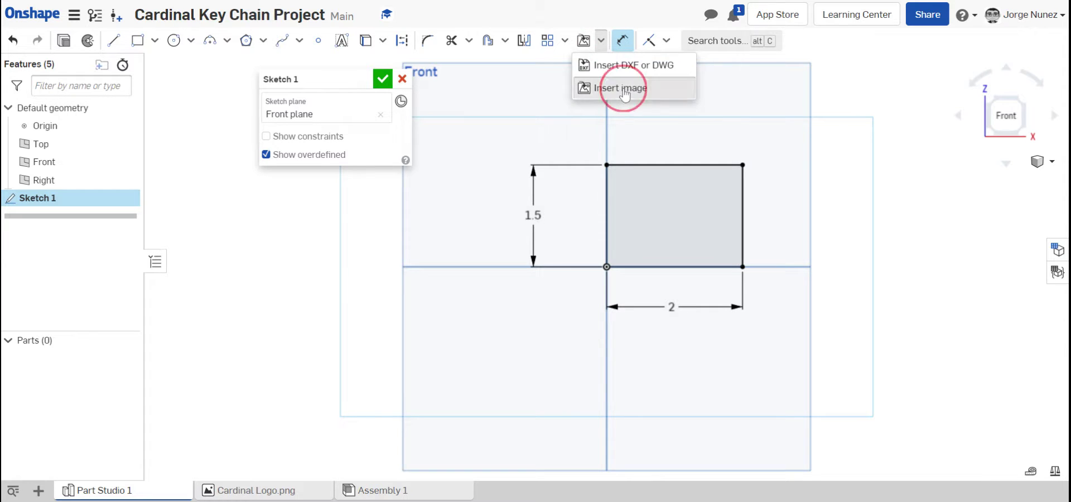
left_click(225, 172)
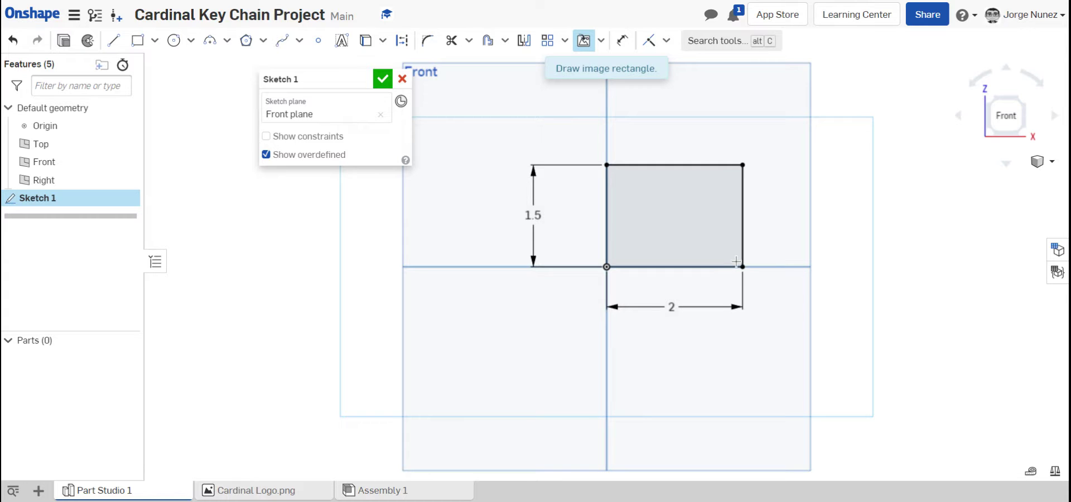
mouse_move(732, 258)
left_mouse_down()
mouse_move(688, 222)
mouse_move(608, 207)
mouse_move(617, 254)
mouse_move(632, 258)
left_mouse_up()
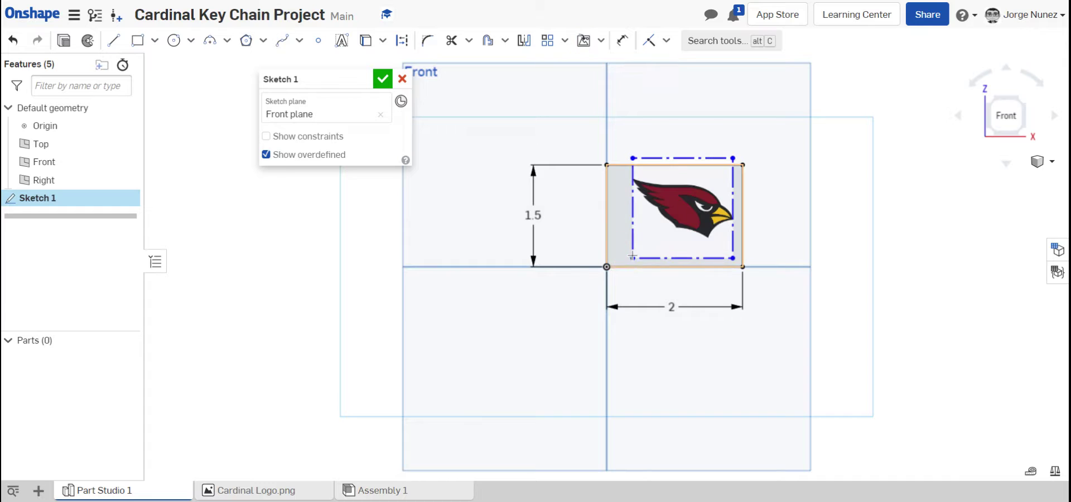
left_click_drag(705, 158, 698, 177)
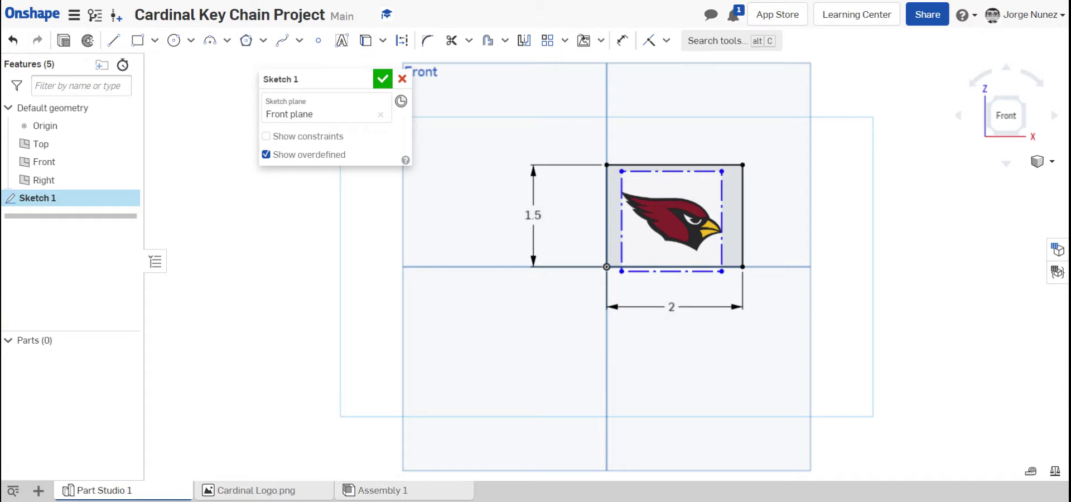
Accept Sketch 1 with the logo-filled rectangle and return to the Front view
left_click(384, 81)
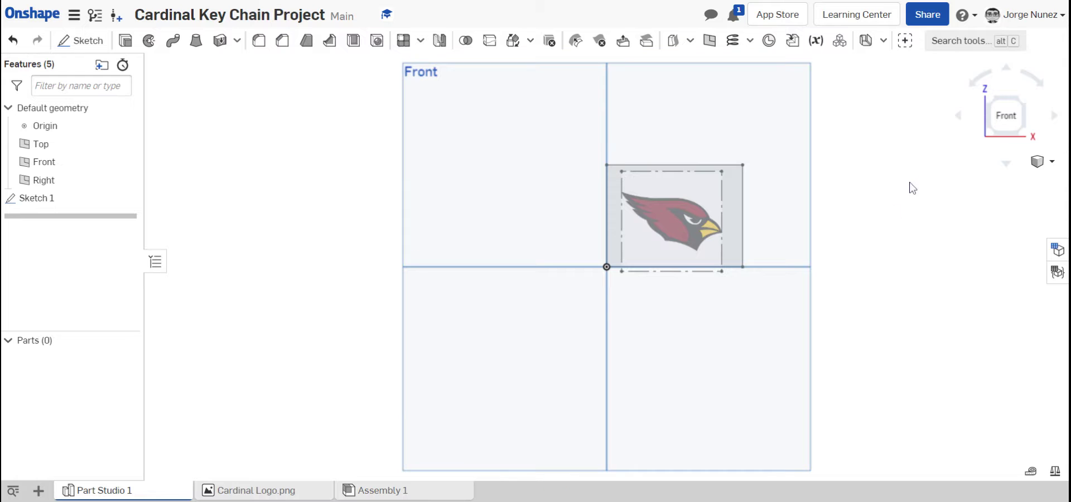
right_click_drag(901, 243, 836, 236)
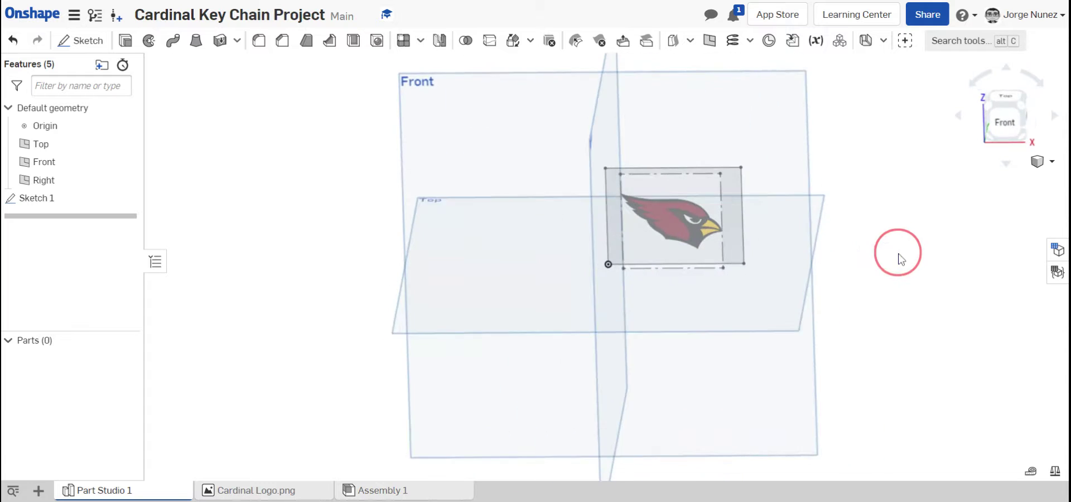
mouse_move(899, 258)
right_mouse_down()
mouse_move(865, 259)
mouse_move(872, 231)
mouse_move(871, 242)
right_mouse_up()
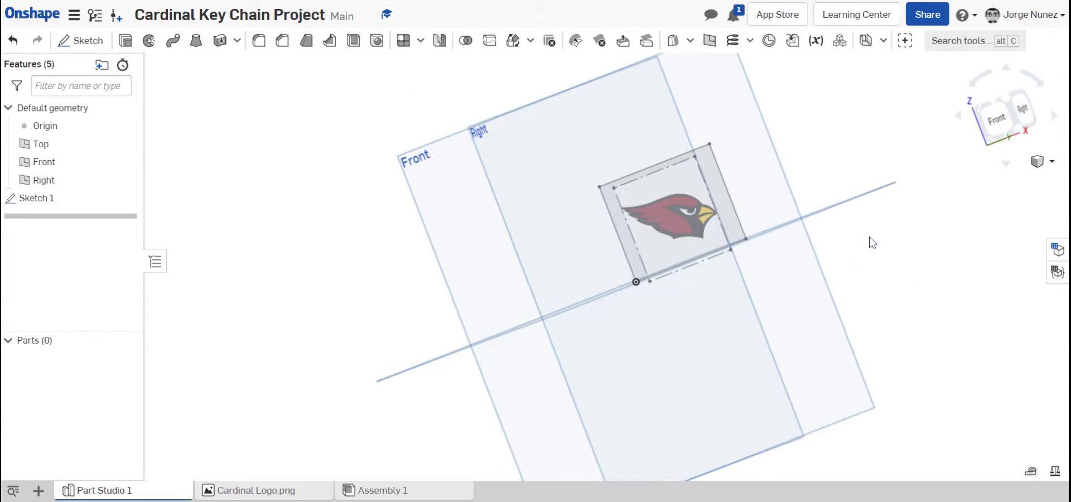
left_click(998, 120)
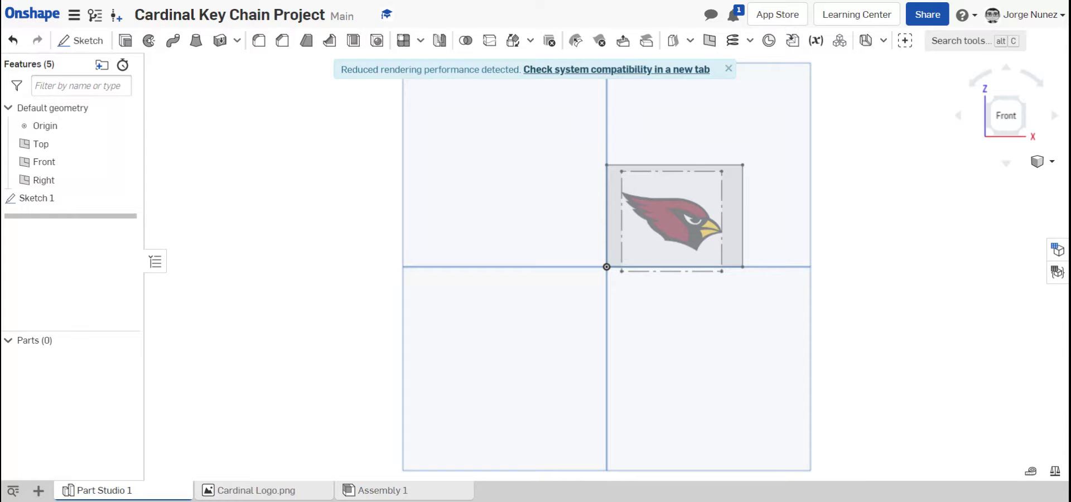
Extrude the sketch face with the extrude direction reversed
left_click(126, 43)
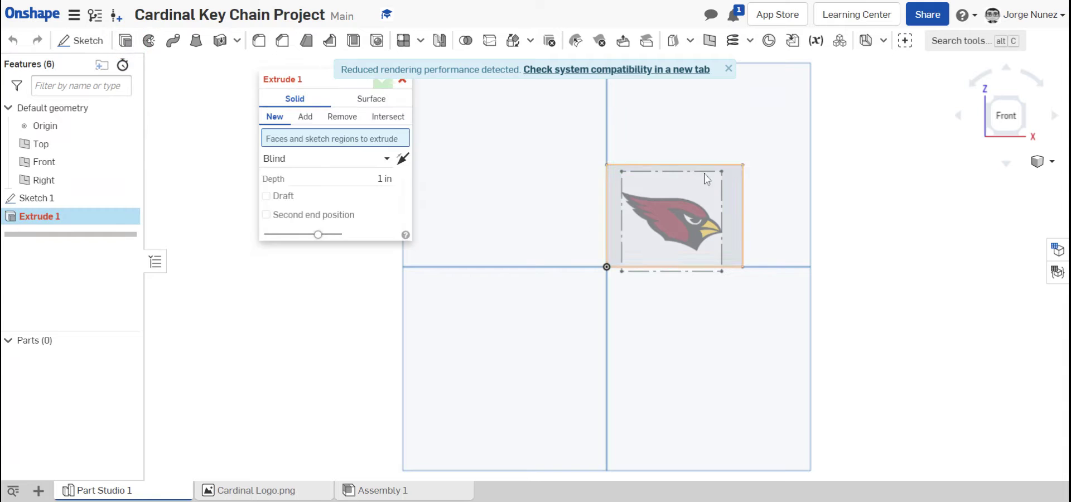
left_click(741, 175)
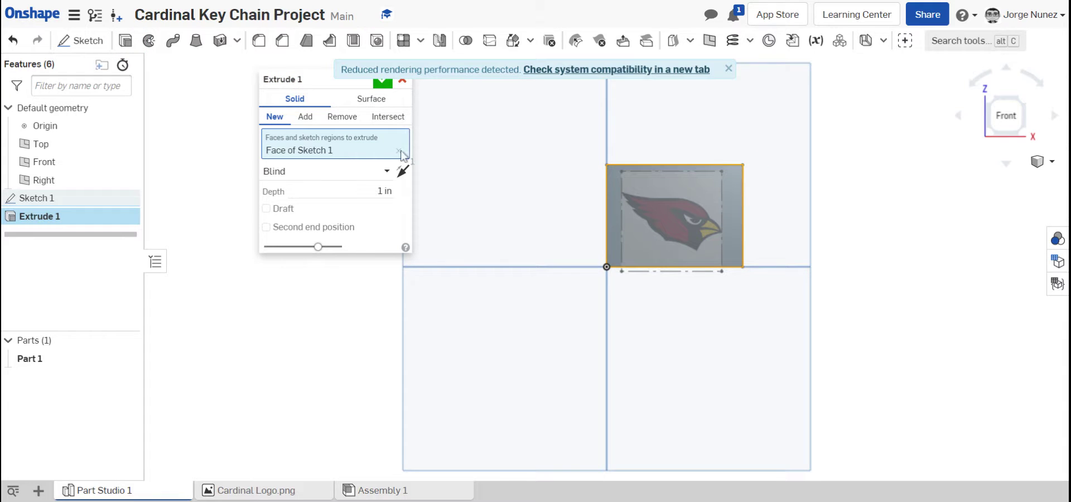
left_click(403, 171)
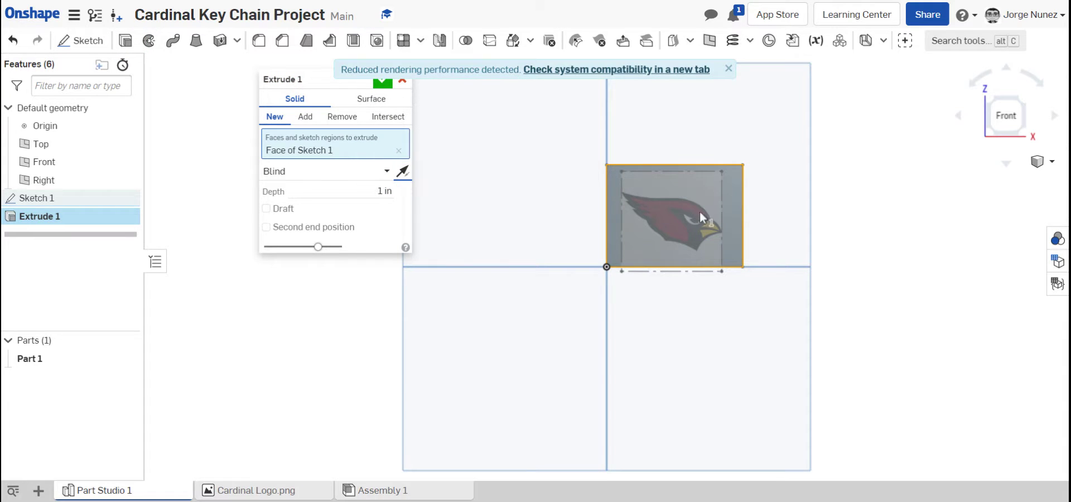
right_click_drag(790, 220, 730, 207)
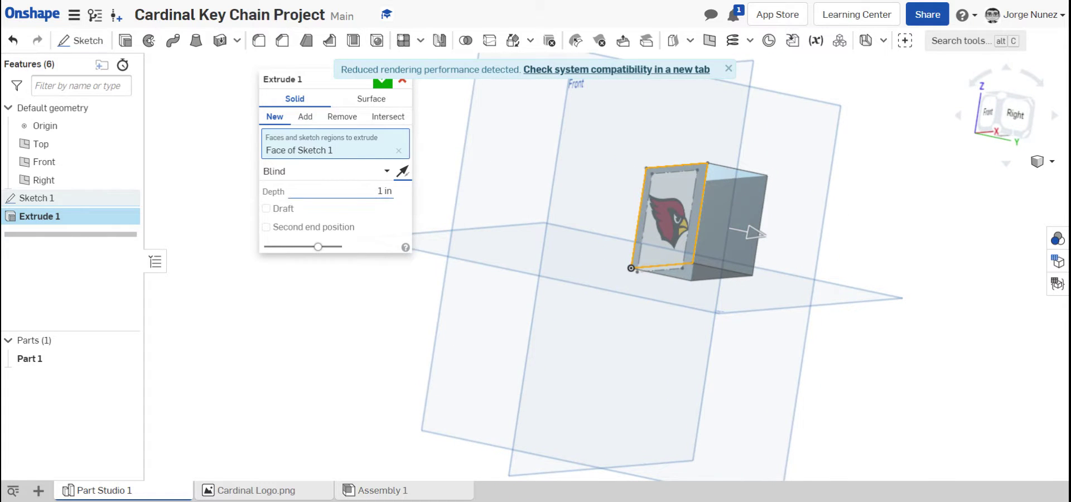
Set the extrude depth to 0.3 in and confirm, creating Part 1
left_click(385, 192)
key("shift+Left")
key("shift+Left")
key("shift+Left")
type("0.25")
key("Left")
key("shift+Right")
key("shift+Right")
type("3")
key("Return")
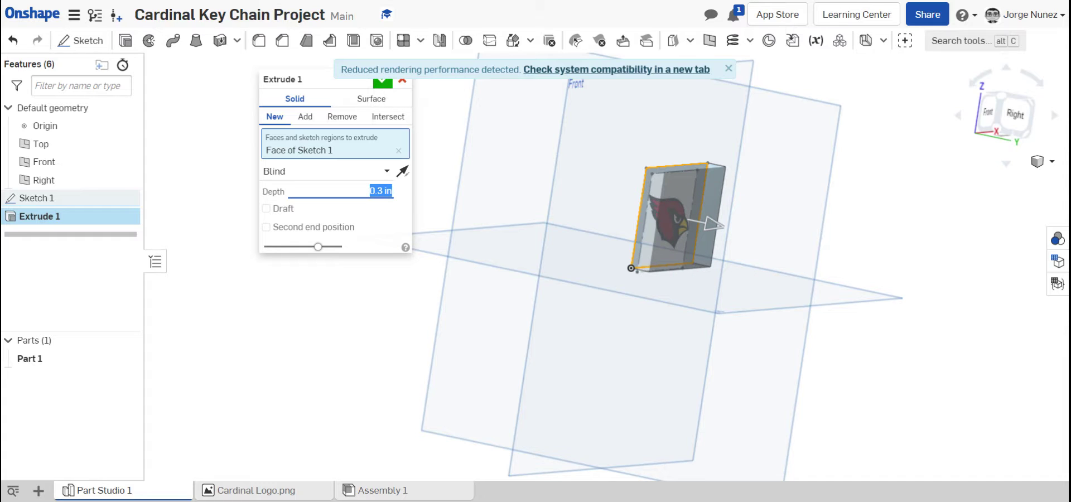
left_click(383, 83)
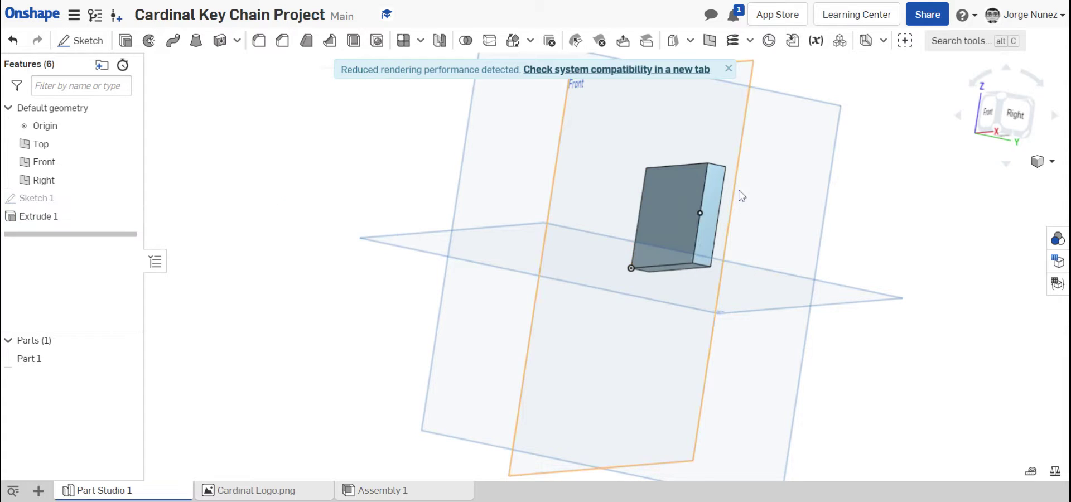
Turn on Sketch 1's visibility so the cardinal logo shows on the block's face
right_click_drag(768, 201, 266, 237)
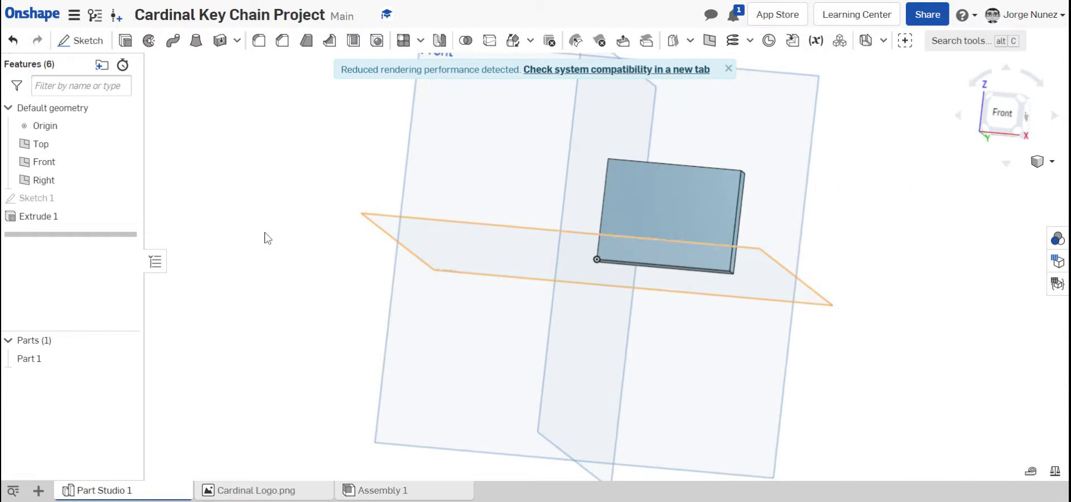
left_click(46, 198)
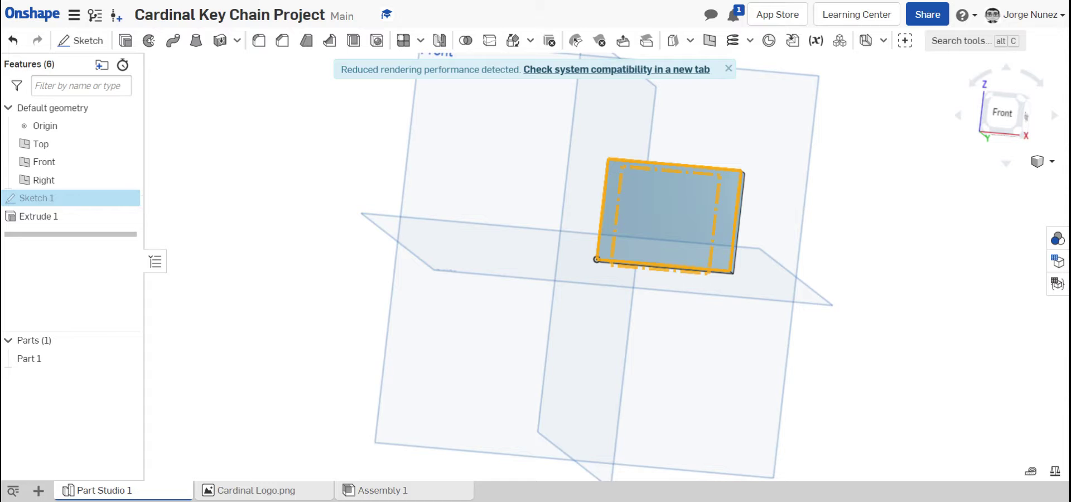
left_click(126, 199)
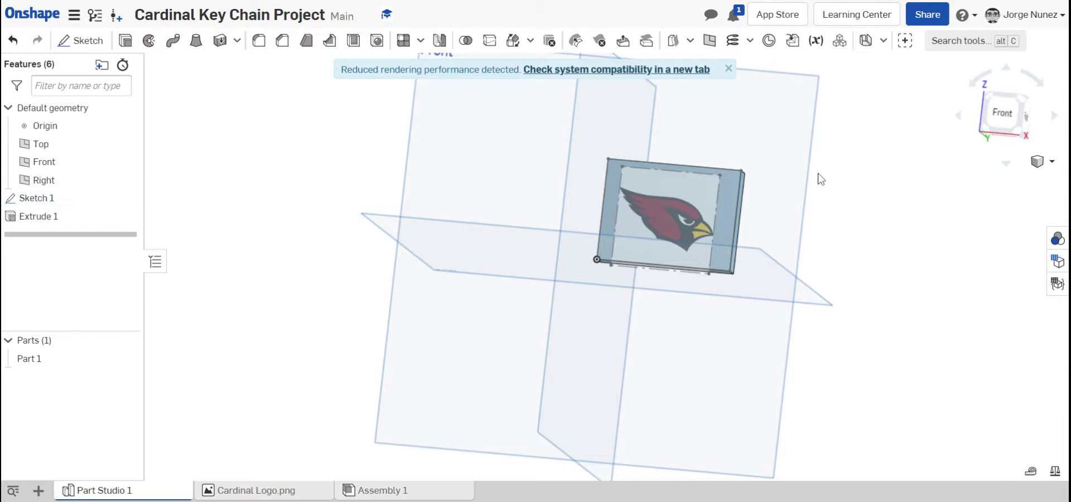
mouse_move(797, 205)
right_mouse_down()
mouse_move(845, 198)
mouse_move(803, 197)
mouse_move(767, 218)
right_mouse_up()
left_click(126, 199)
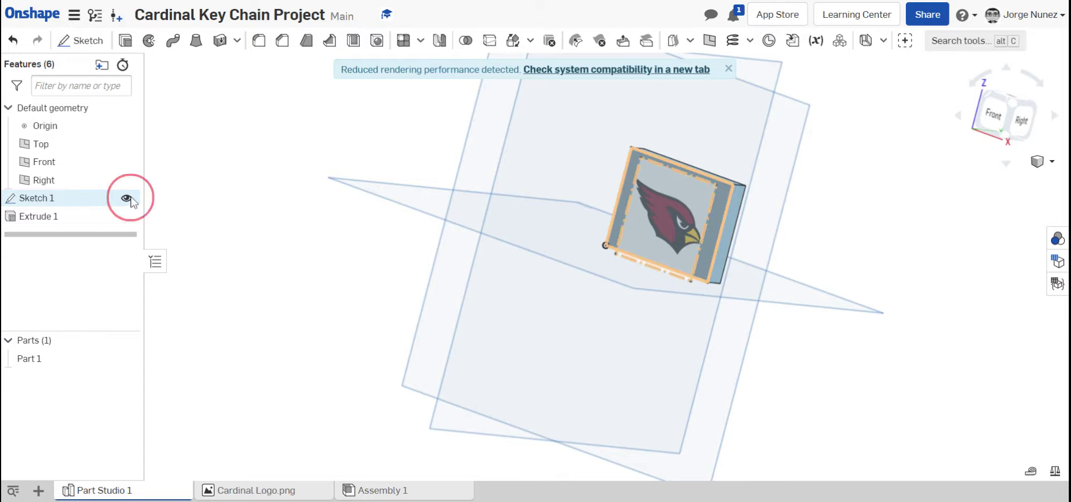
left_click(130, 200)
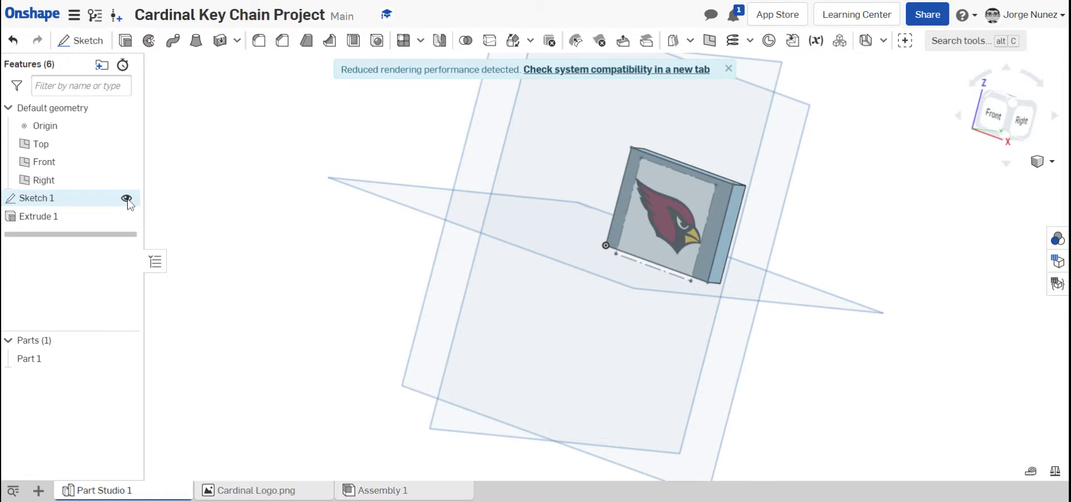
right_click_drag(825, 210, 868, 211)
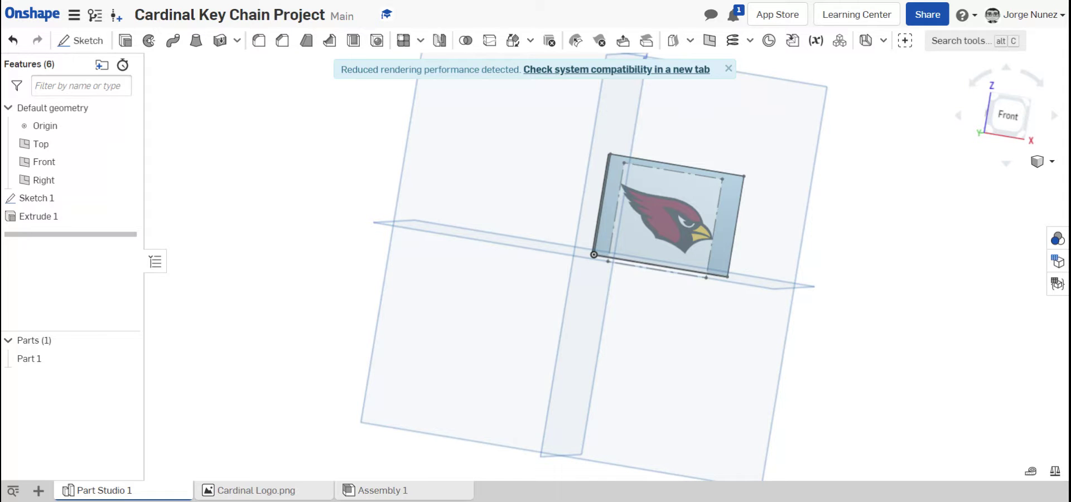
left_click(990, 113)
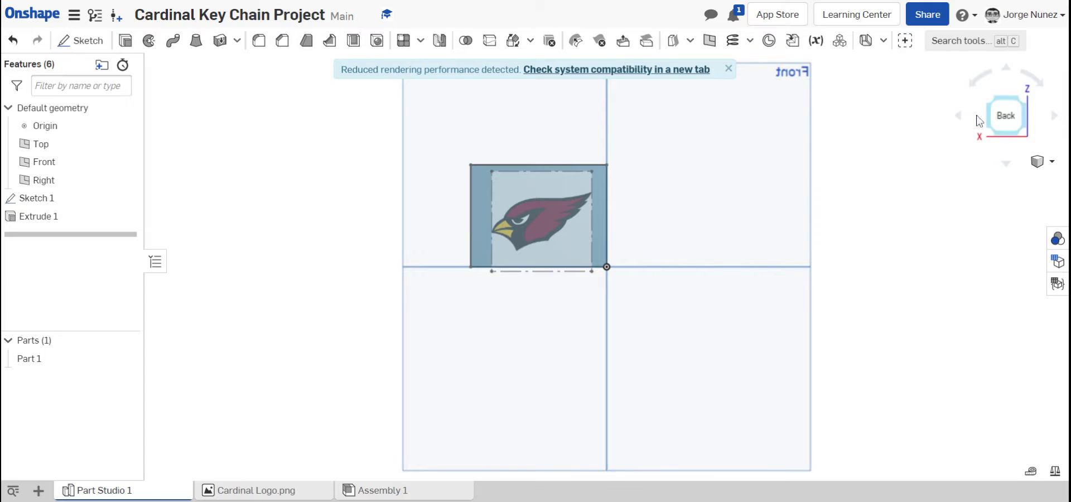
left_click(959, 115)
left_click(958, 115)
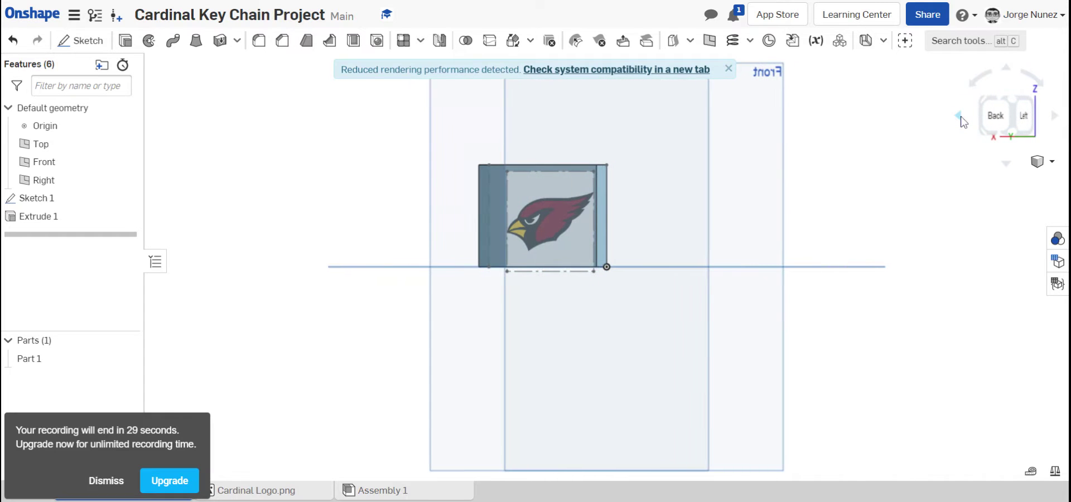
left_click(960, 116)
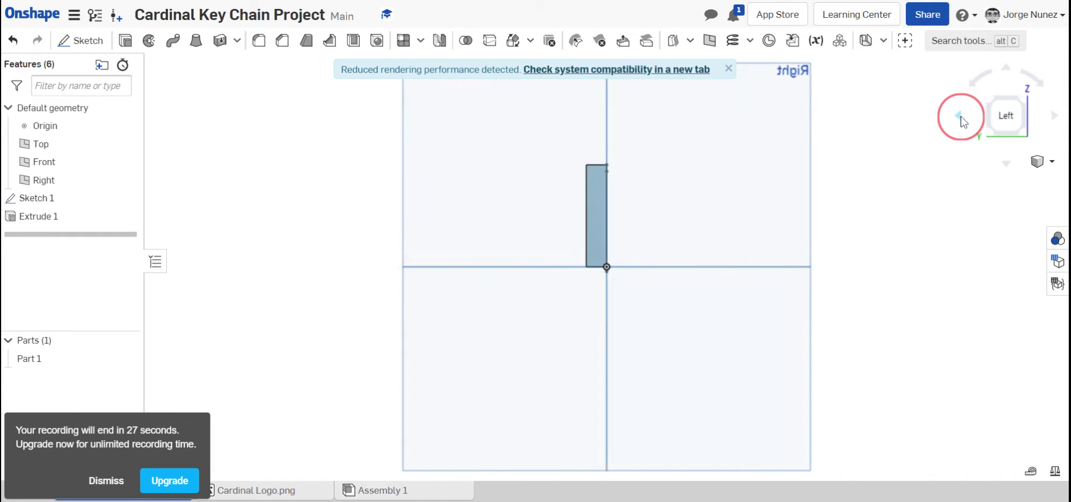
left_click(1053, 118)
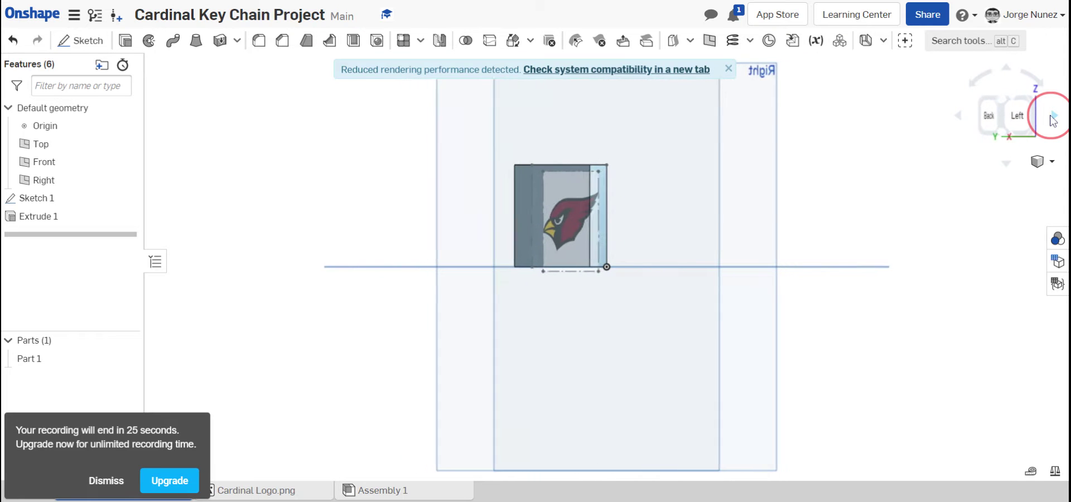
left_click(1053, 118)
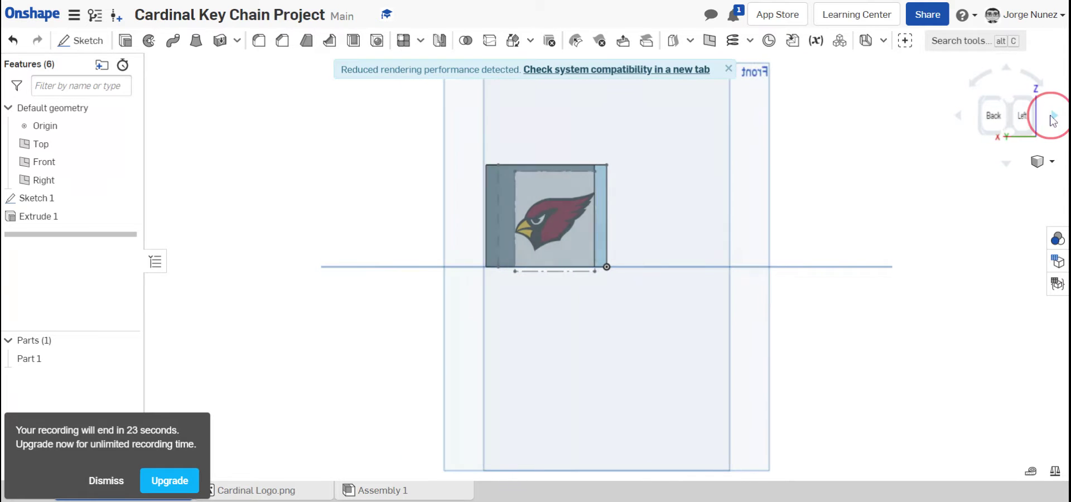
left_click(1053, 118)
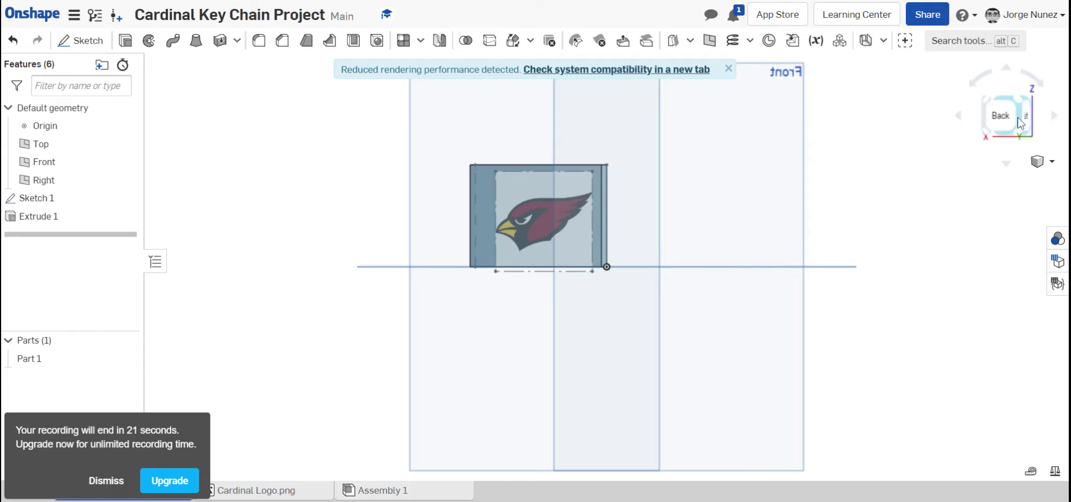
left_click_drag(1003, 118, 869, 125)
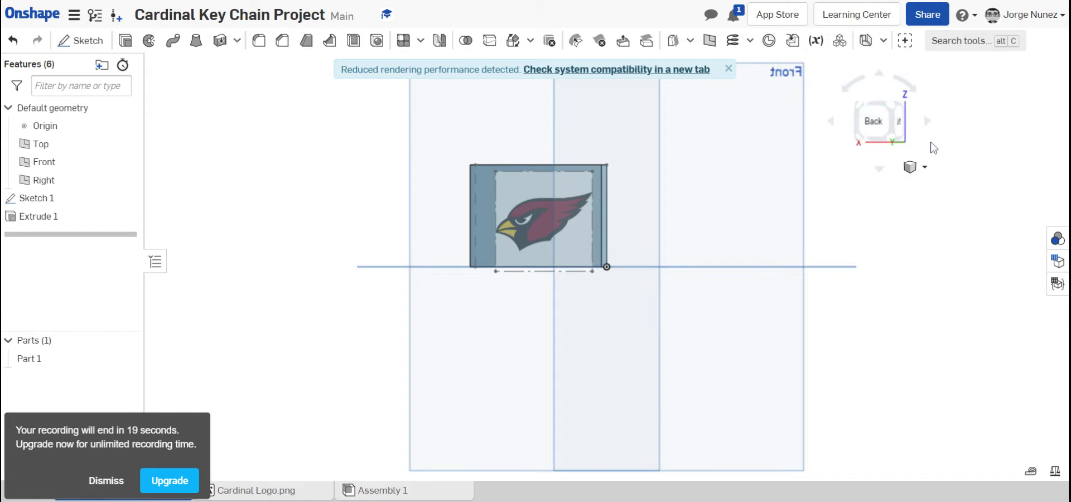
left_click_drag(928, 146, 792, 158)
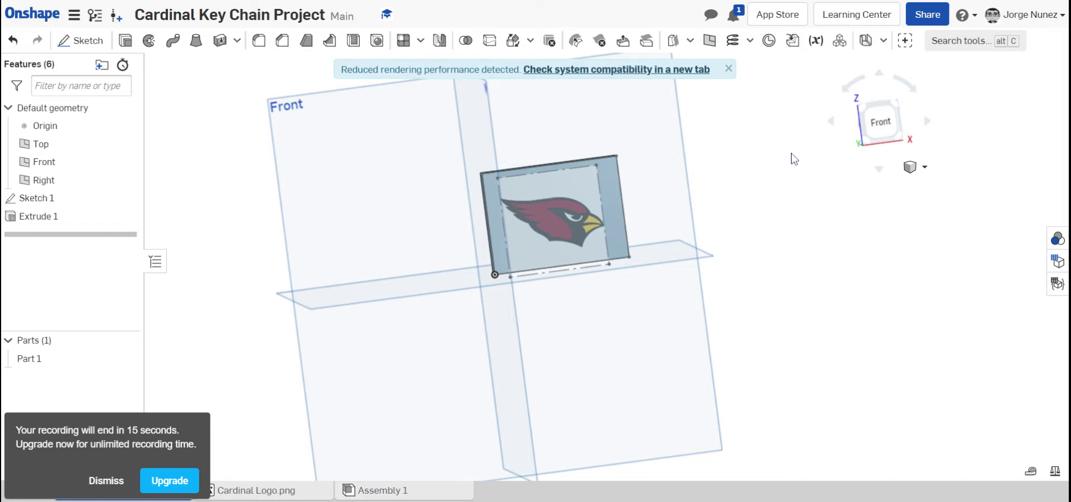